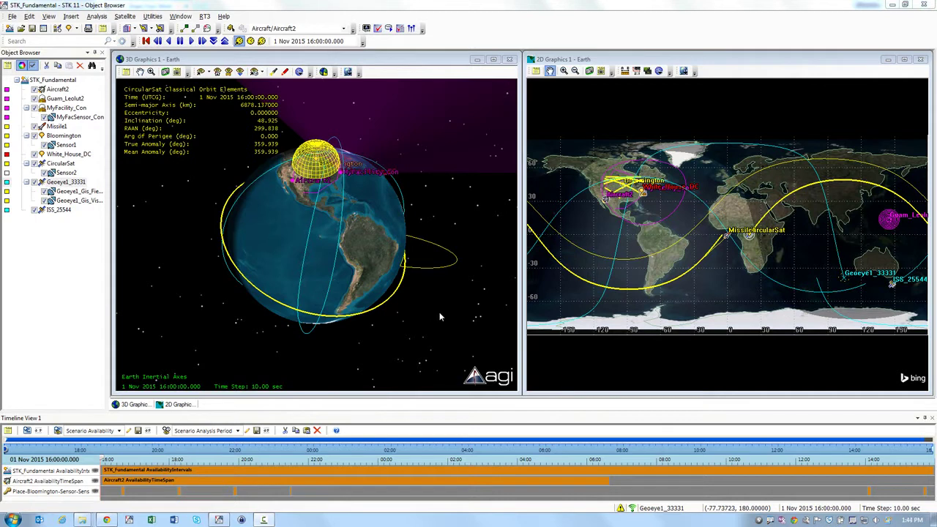
Step: Hide Guam_Leolut2, MyFacility_Con, Missile1, White_House_DC, CircularSat and Geoeye1_33331 from the views
{"action": "left_click", "coordinate": [34, 98]}
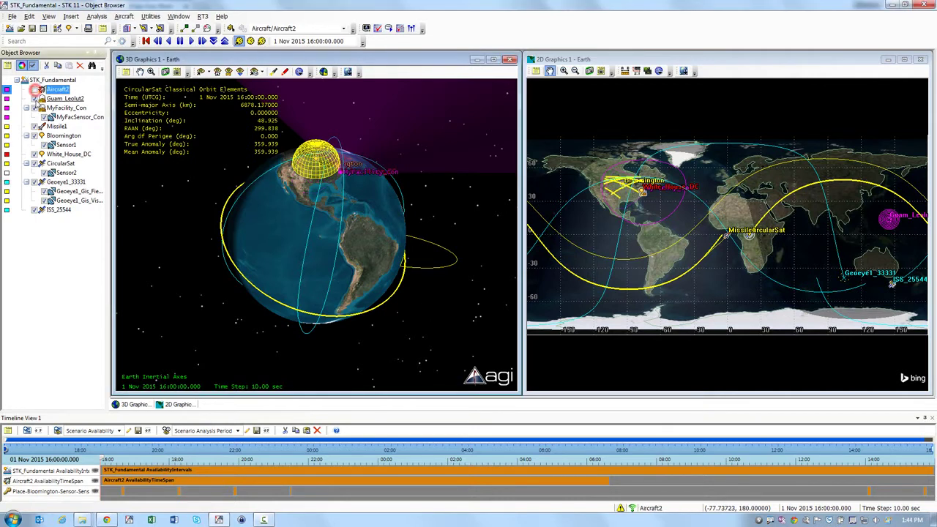
{"action": "left_click", "coordinate": [34, 108]}
{"action": "left_click", "coordinate": [35, 126]}
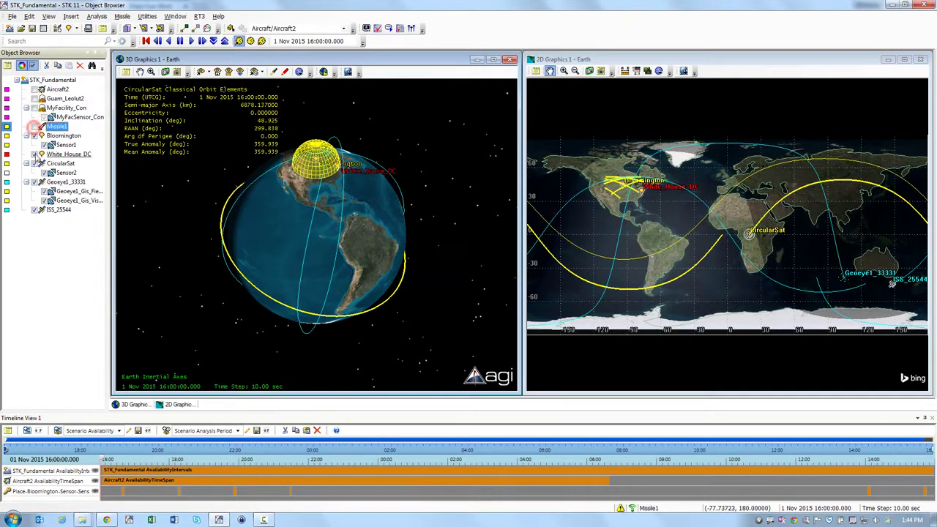
{"action": "left_click", "coordinate": [34, 154]}
{"action": "left_click", "coordinate": [34, 163]}
{"action": "left_click", "coordinate": [34, 181]}
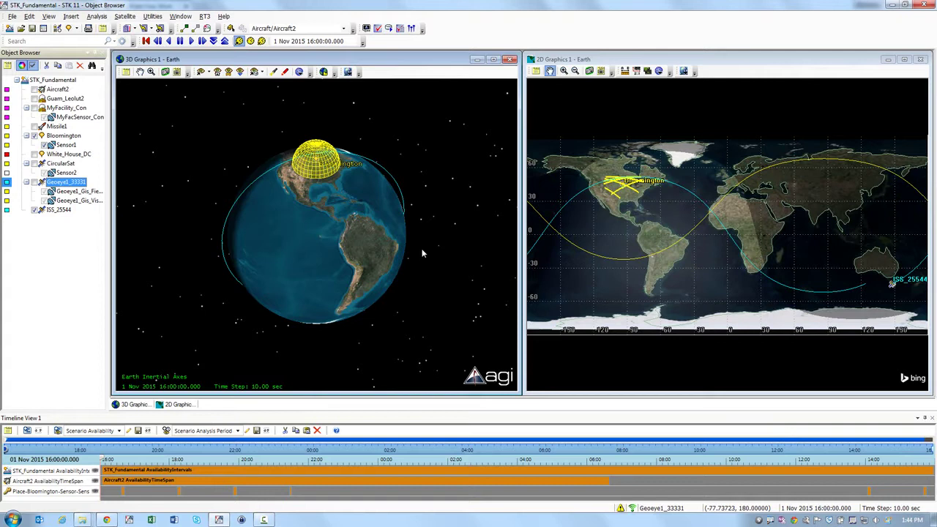
Step: Zoom the 3D view to ISS_25544 and orbit to see it from above
{"action": "right_click", "coordinate": [60, 212]}
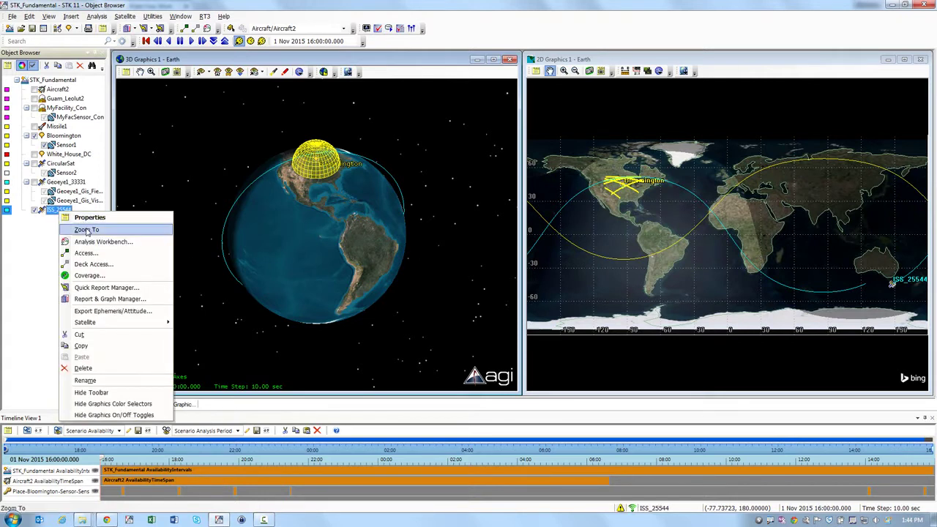
{"action": "left_click", "coordinate": [86, 231]}
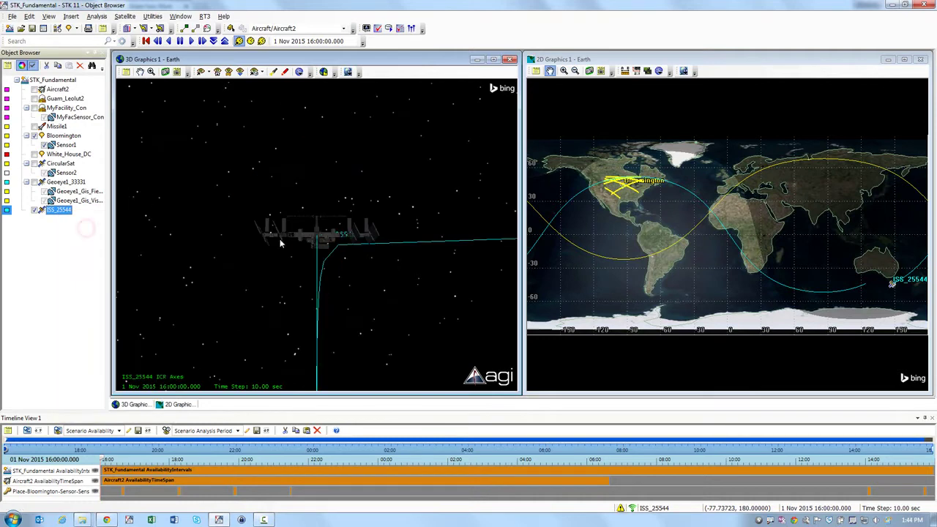
{"action": "left_click_drag", "start_coordinate": [347, 238], "coordinate": [213, 257]}
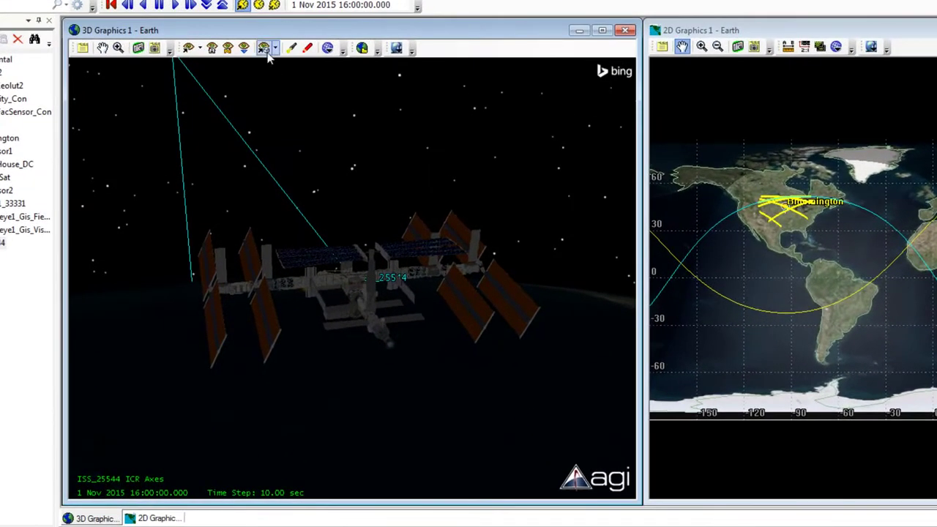
Step: Add a new stored view, rename view0 to MovieView, and apply it with OK
{"action": "left_click", "coordinate": [264, 47]}
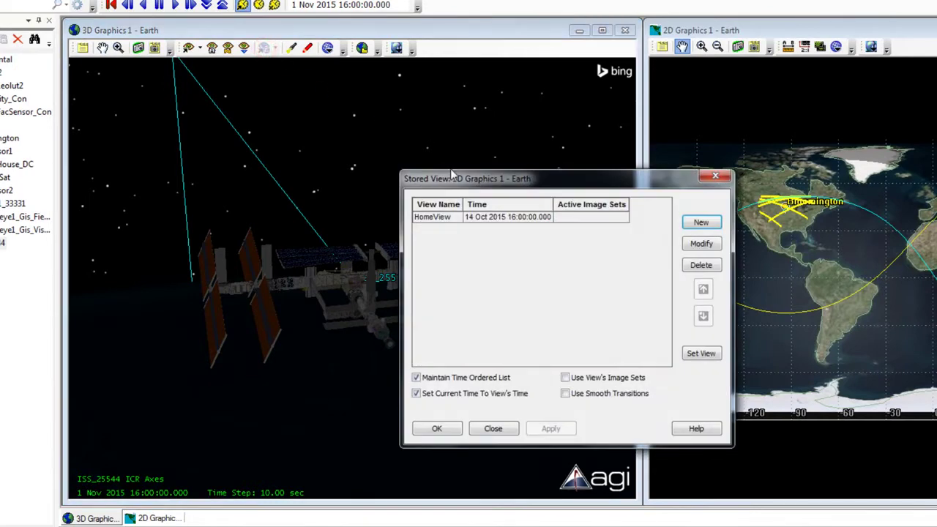
{"action": "left_click", "coordinate": [701, 222]}
{"action": "left_click", "coordinate": [444, 229]}
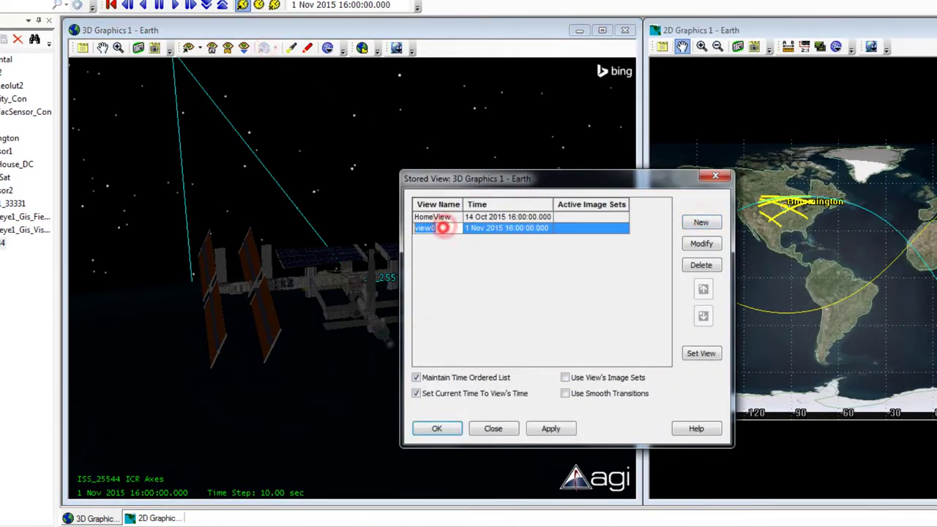
{"action": "type", "text": "MovieView"}
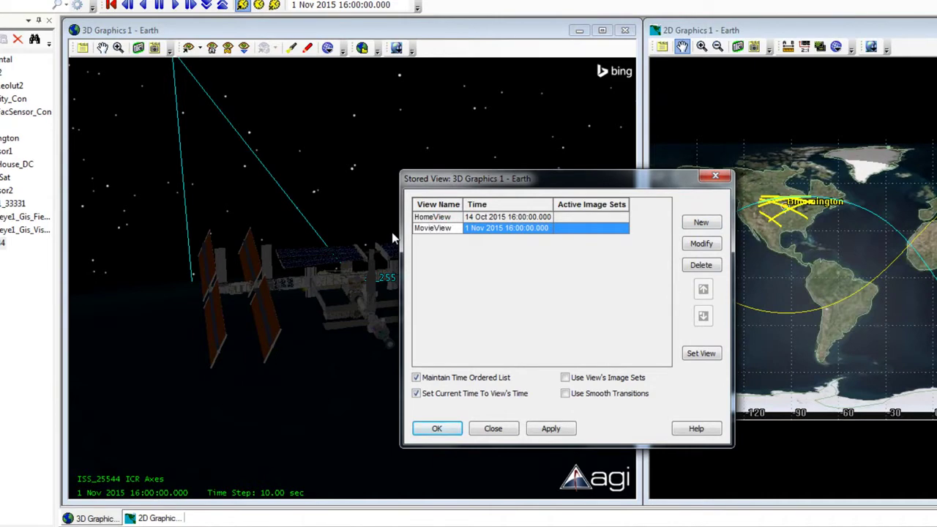
{"action": "key", "text": "Return"}
{"action": "left_click", "coordinate": [438, 429]}
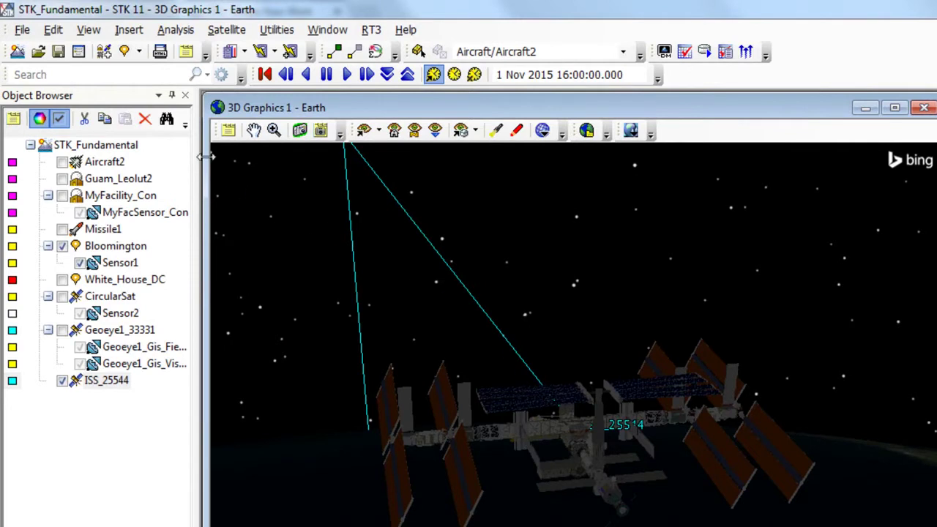
Step: Turn on the Movie Timeline toolbar from View > Toolbars
{"action": "left_click", "coordinate": [89, 30]}
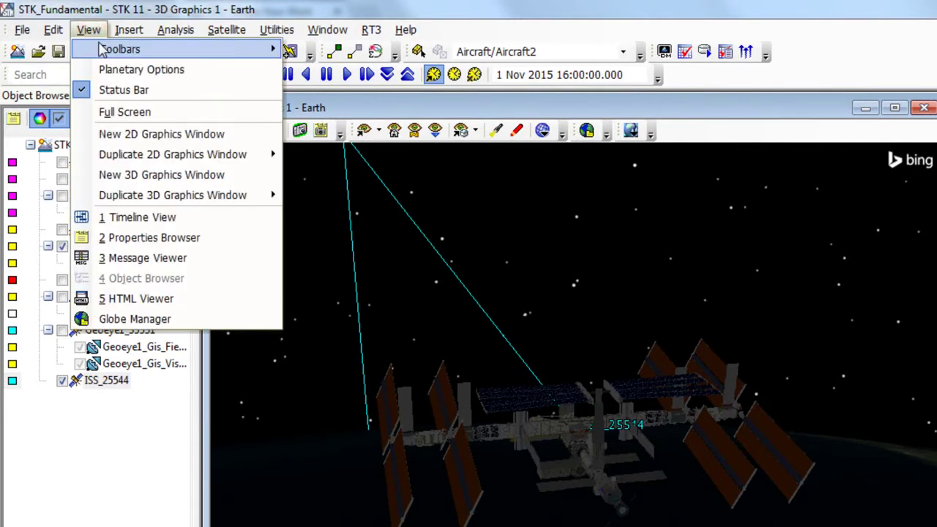
{"action": "mouse_move", "coordinate": [108, 52]}
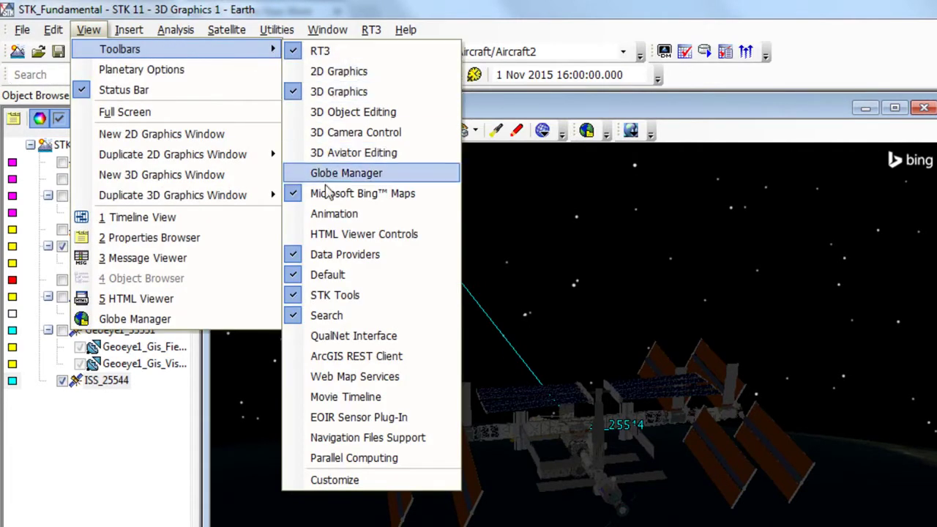
{"action": "left_click", "coordinate": [333, 399]}
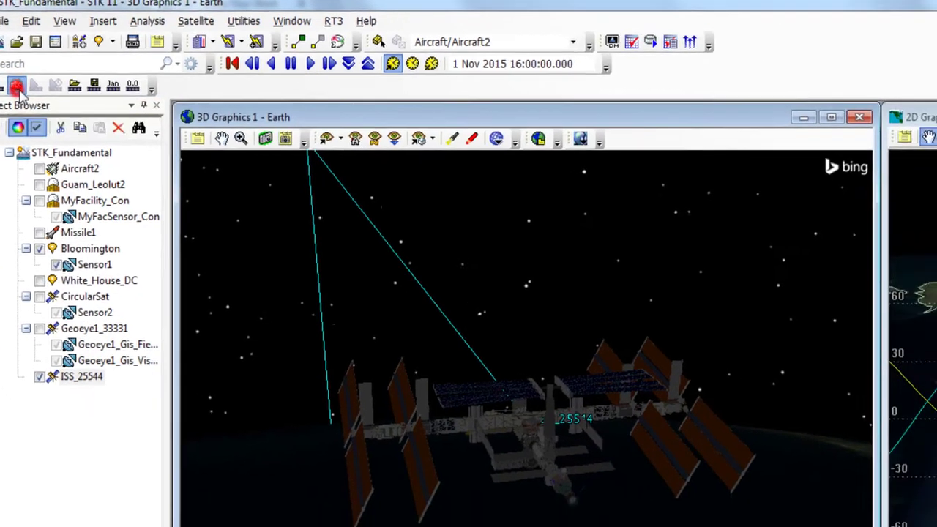
Step: Start the Movie Wizard from REC and set the output file to Movie.wmv in Windows Media format
{"action": "left_click", "coordinate": [38, 98]}
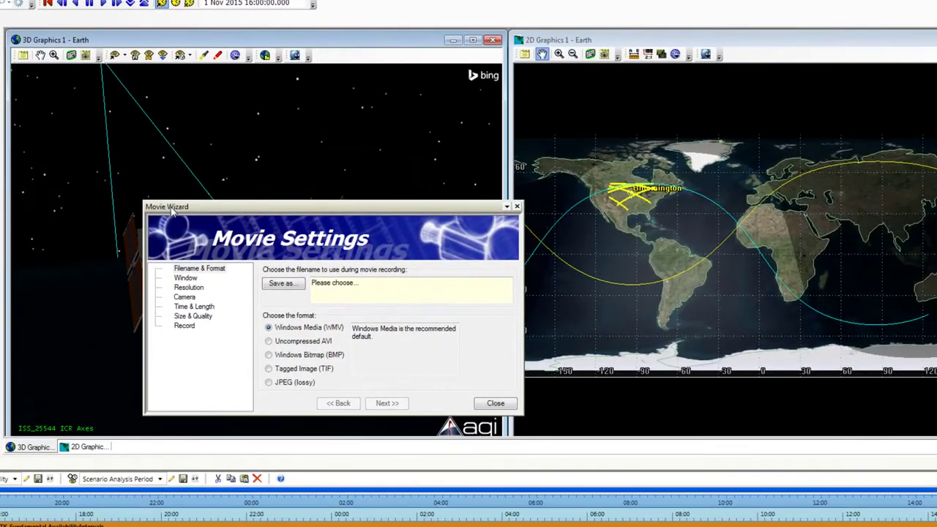
{"action": "left_click_drag", "start_coordinate": [172, 210], "coordinate": [408, 73]}
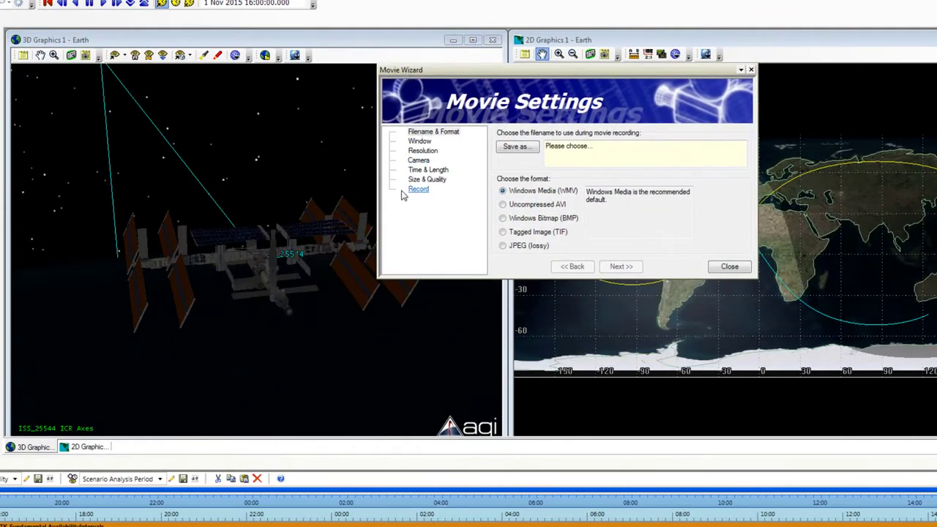
{"action": "left_click", "coordinate": [434, 133]}
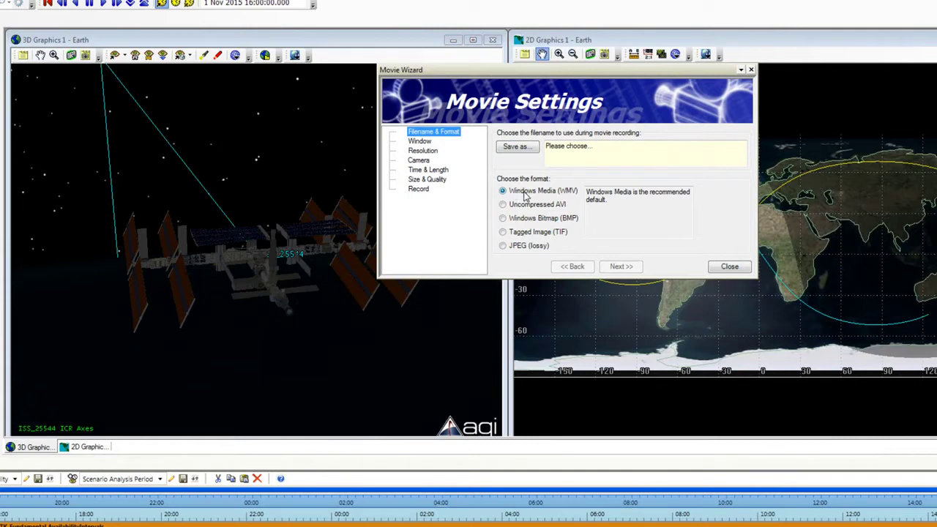
{"action": "left_click", "coordinate": [532, 150]}
{"action": "left_click", "coordinate": [533, 143]}
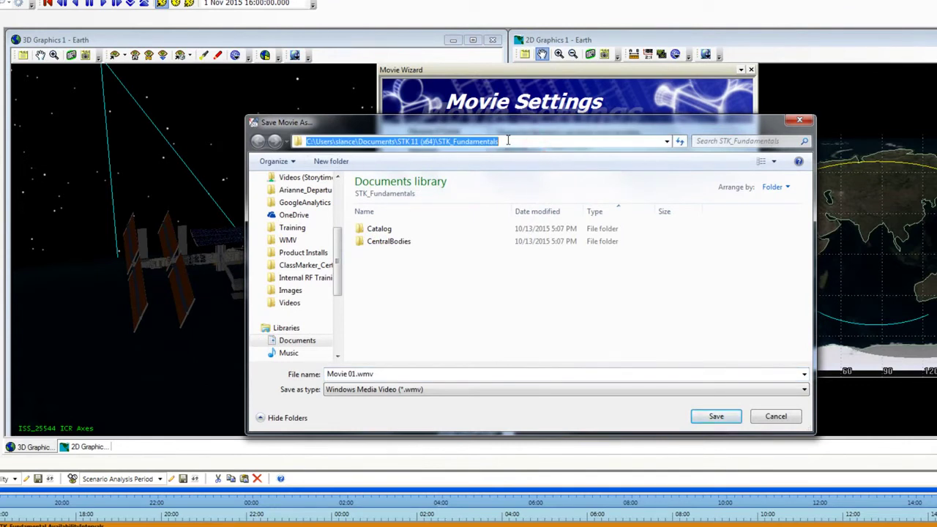
{"action": "left_click", "coordinate": [408, 372]}
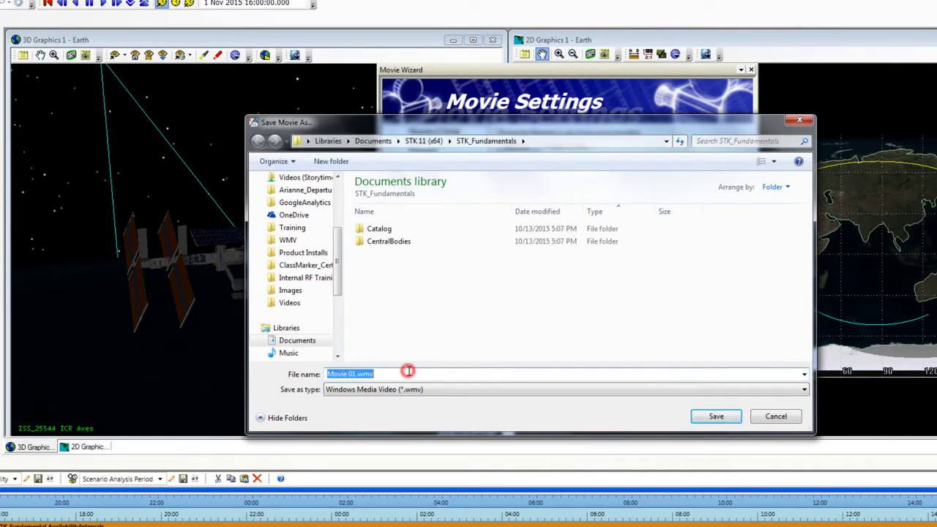
{"action": "type", "text": "Movie"}
{"action": "left_click", "coordinate": [735, 417]}
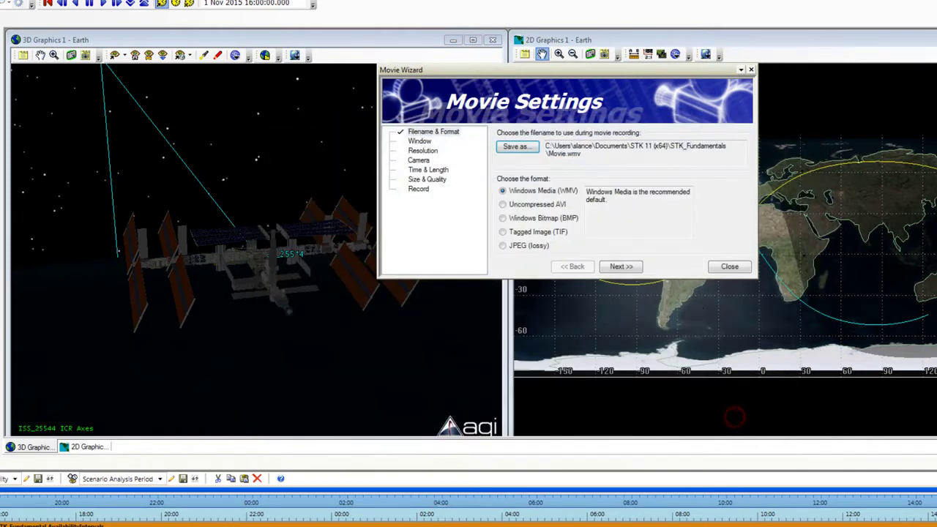
{"action": "left_click", "coordinate": [614, 266]}
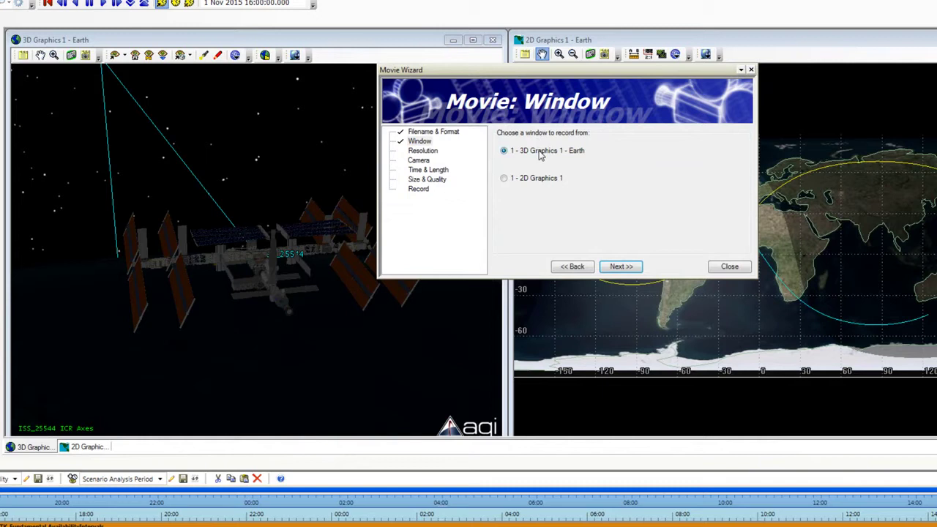
Step: Keep the 3D Graphics 1 - Earth window and choose the HDTV - 720p (1280x720) preset
{"action": "left_click", "coordinate": [621, 267]}
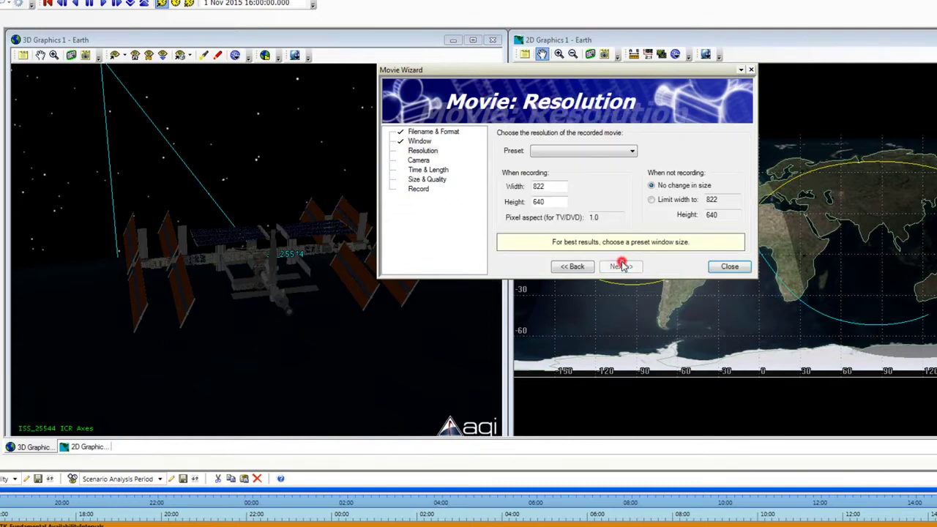
{"action": "left_click", "coordinate": [632, 153]}
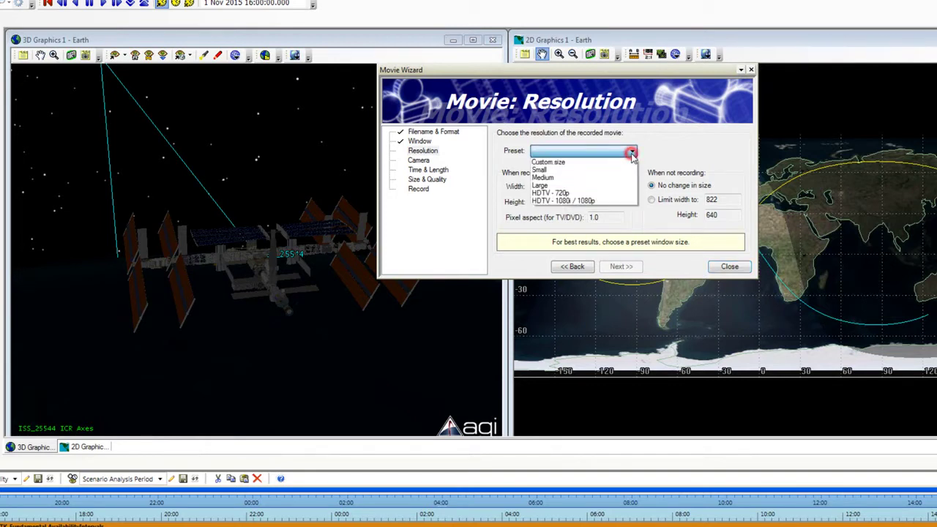
{"action": "left_click", "coordinate": [605, 194]}
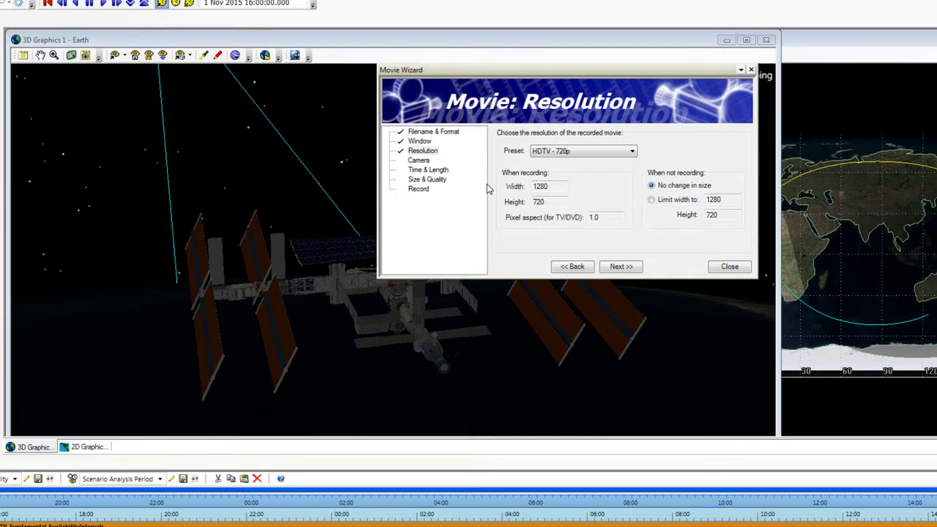
Step: Choose the camera from the stored-views list and select MovieView
{"action": "left_click", "coordinate": [615, 267]}
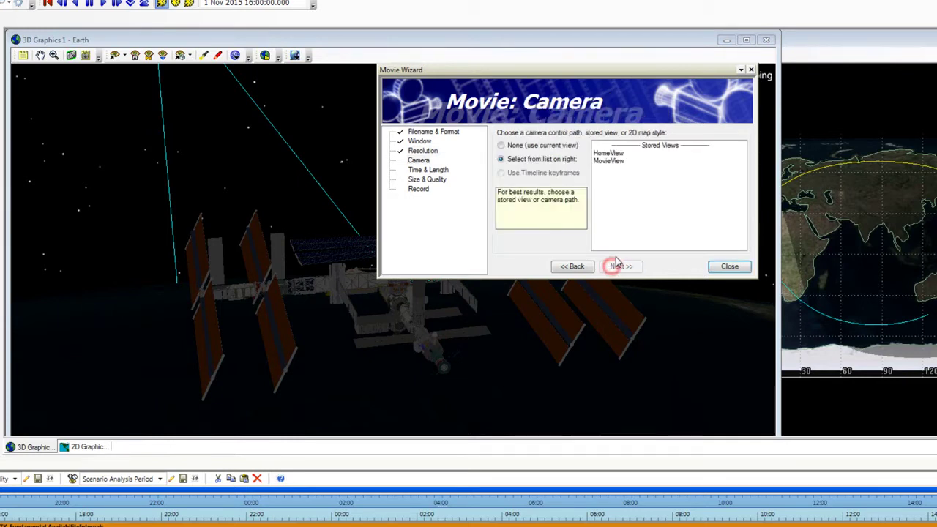
{"action": "left_click", "coordinate": [554, 146]}
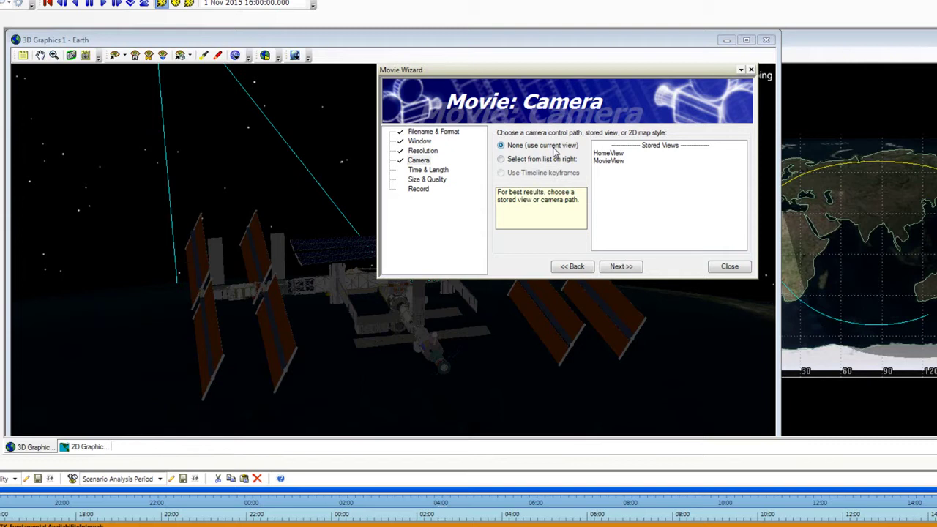
{"action": "left_click", "coordinate": [501, 160]}
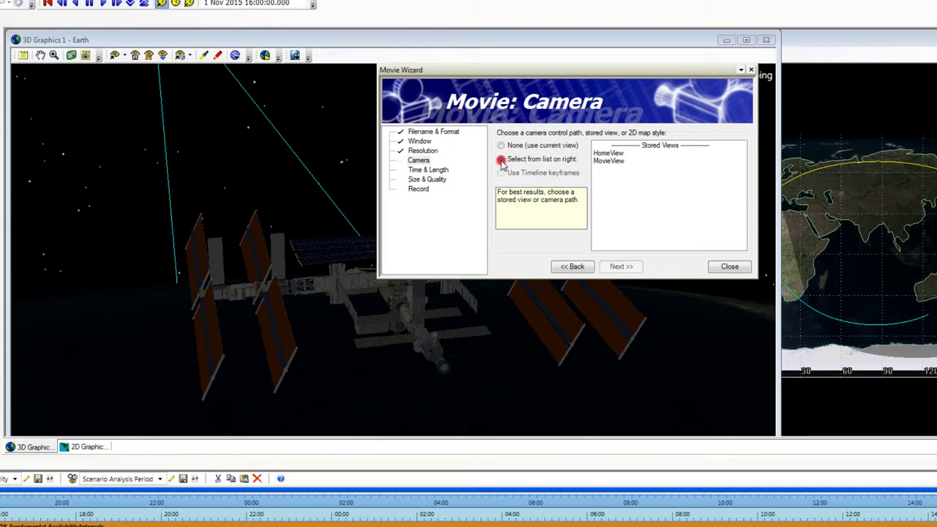
{"action": "left_click", "coordinate": [603, 161]}
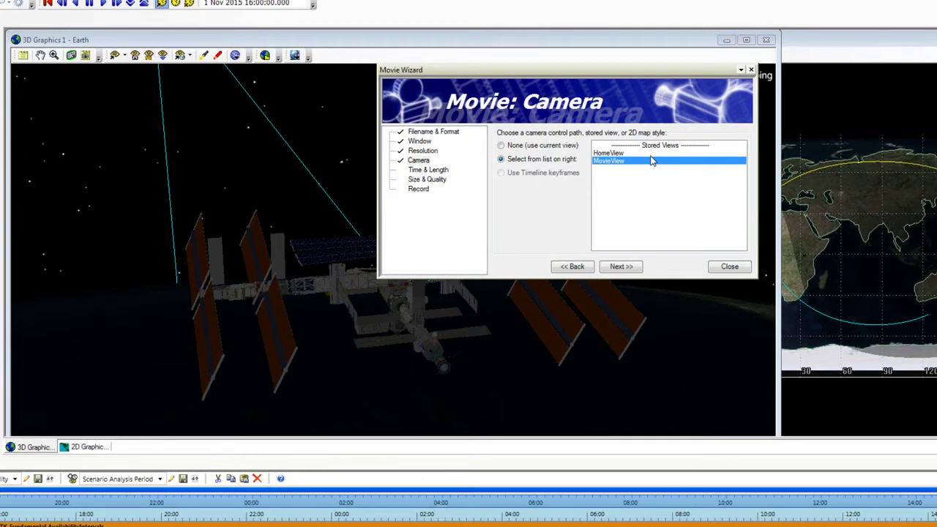
Step: Change the movie end time to 1 Nov 2015 16:10:00.000
{"action": "left_click", "coordinate": [620, 266]}
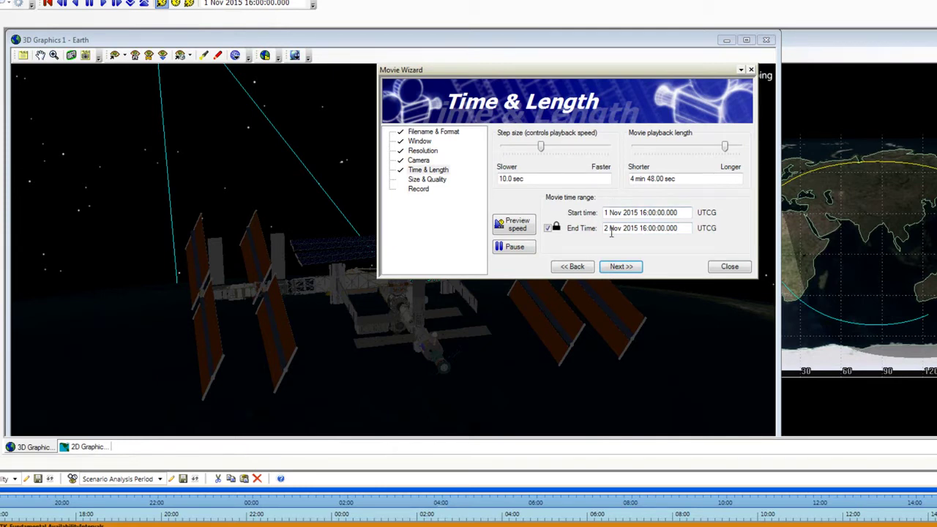
{"action": "double_click", "coordinate": [607, 228]}
{"action": "type", "text": "1"}
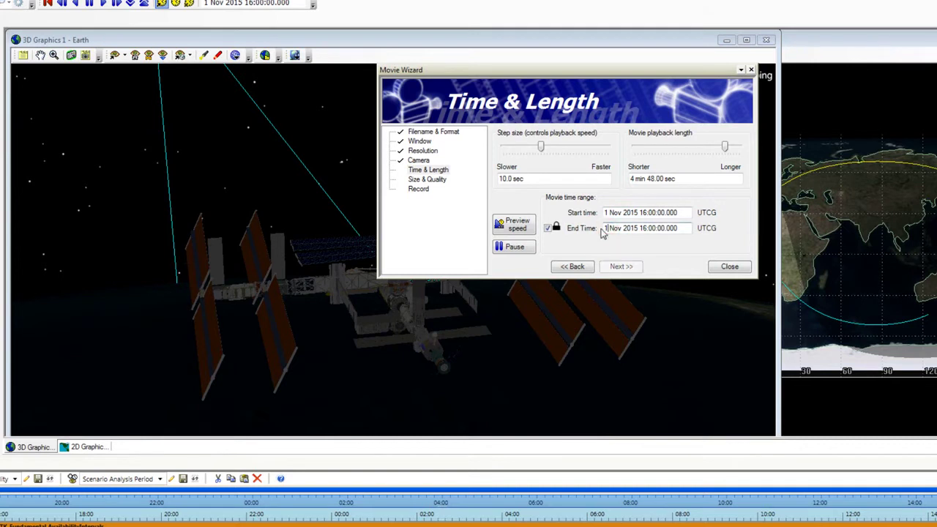
{"action": "double_click", "coordinate": [655, 228]}
{"action": "type", "text": "10"}
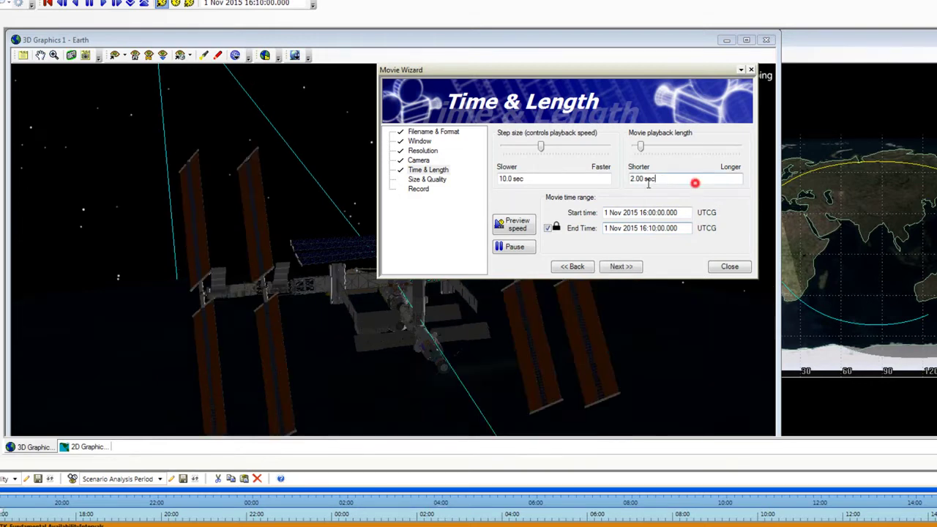
Step: Set playback length to 5 sec and preview the speed, giving a 4.0 sec step
{"action": "left_click_drag", "start_coordinate": [648, 184], "coordinate": [628, 181]}
{"action": "key", "text": "BackSpace"}
{"action": "type", "text": "5"}
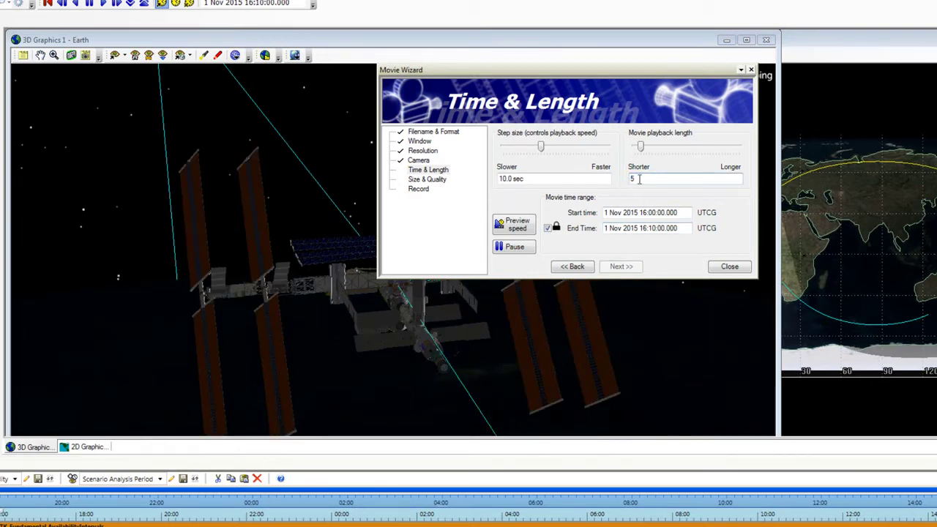
{"action": "left_click", "coordinate": [570, 179]}
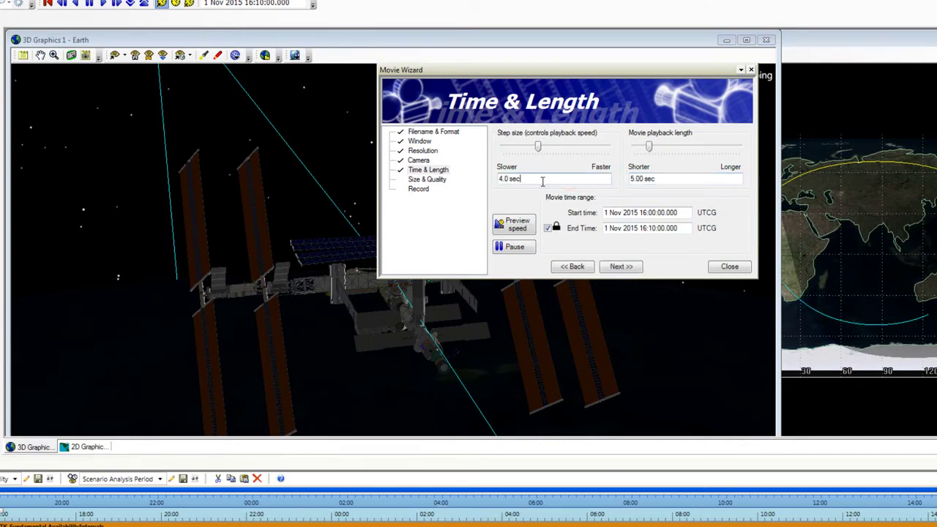
{"action": "left_click", "coordinate": [528, 228]}
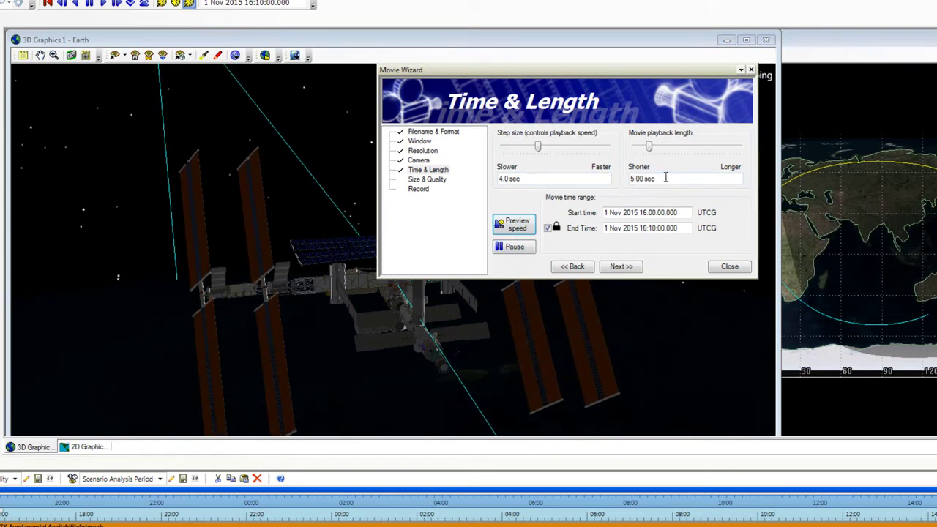
Step: Keep 3x3 anti-aliasing and High quality, enable motion blur, and advance to the Record summary
{"action": "left_click", "coordinate": [621, 266]}
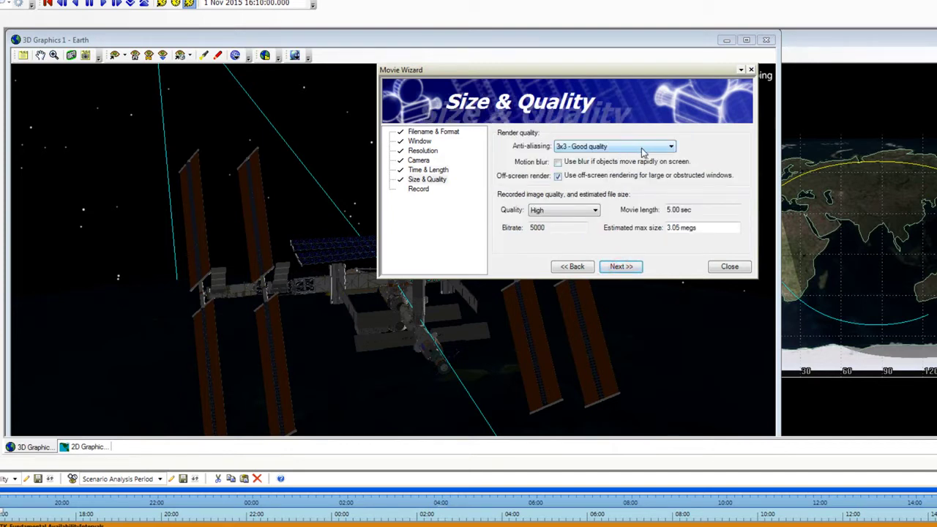
{"action": "left_click", "coordinate": [670, 149]}
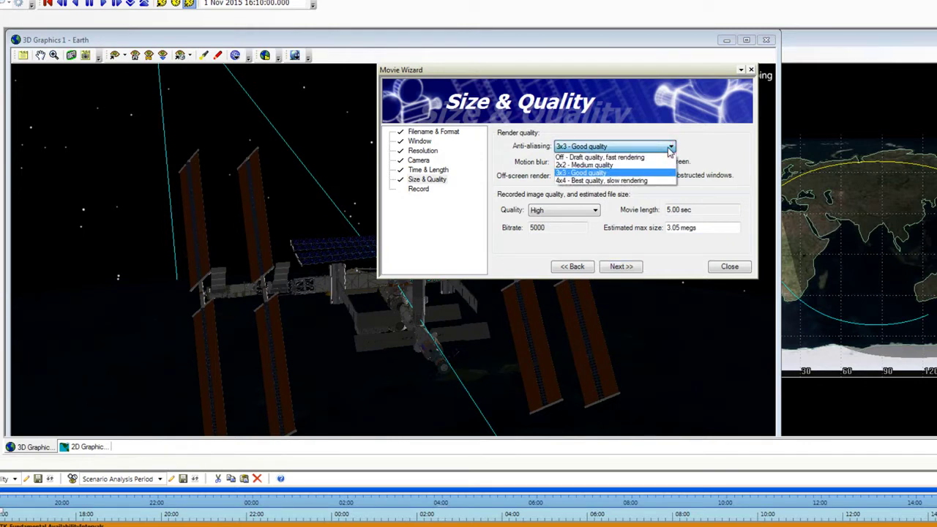
{"action": "left_click", "coordinate": [670, 149]}
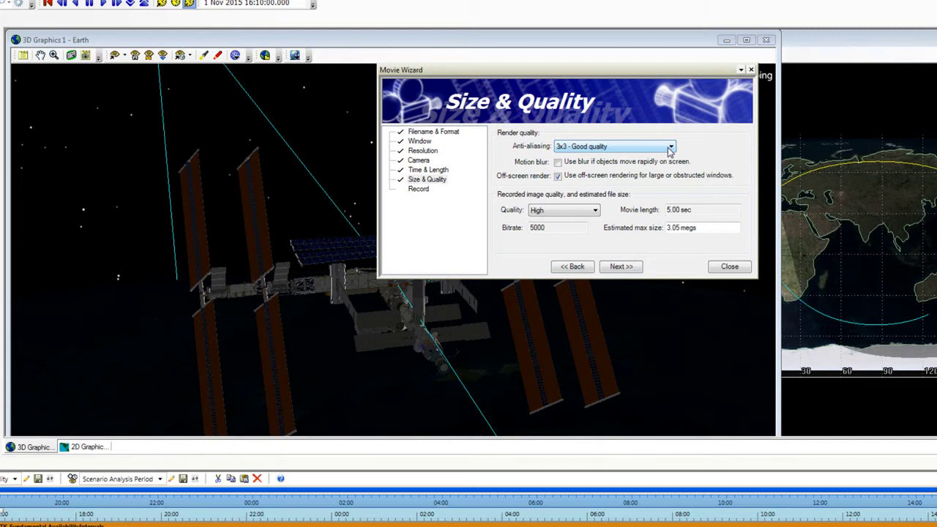
{"action": "left_click", "coordinate": [558, 163]}
{"action": "left_click", "coordinate": [592, 211]}
{"action": "left_click", "coordinate": [592, 211]}
{"action": "left_click", "coordinate": [619, 266]}
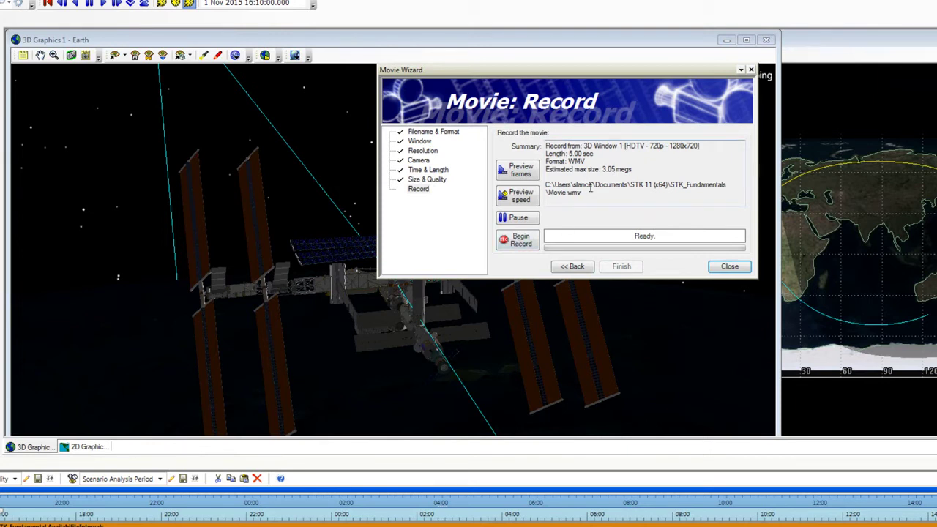
Step: Recheck the Time & Length and Resolution pages, then begin recording Movie.wmv
{"action": "left_click", "coordinate": [425, 169]}
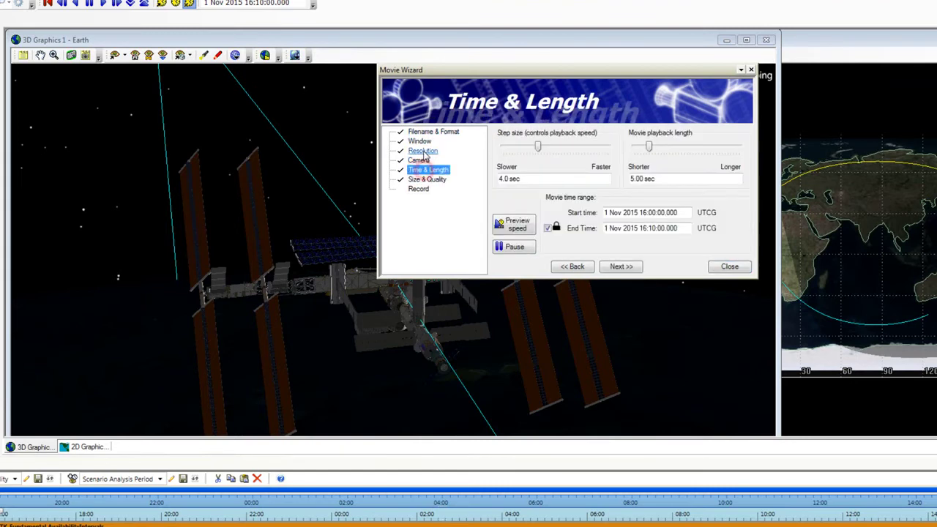
{"action": "left_click", "coordinate": [423, 151]}
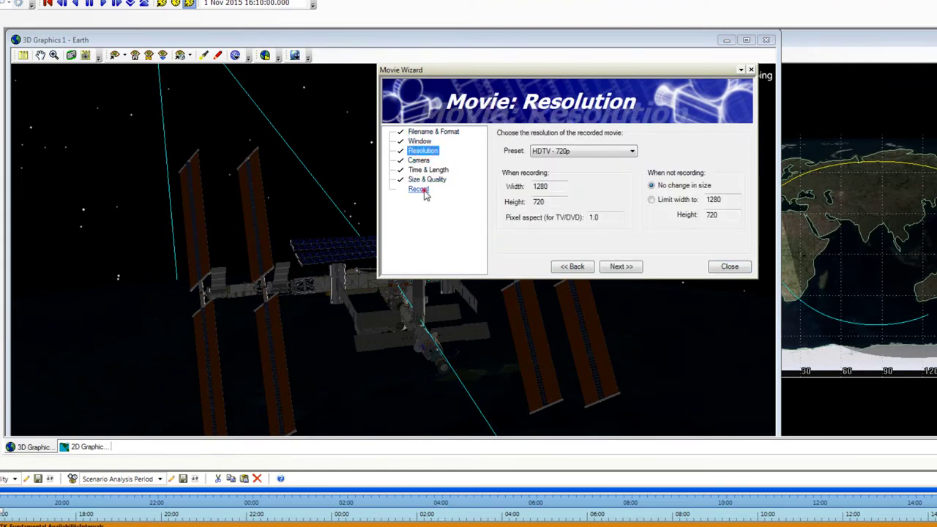
{"action": "left_click", "coordinate": [422, 189]}
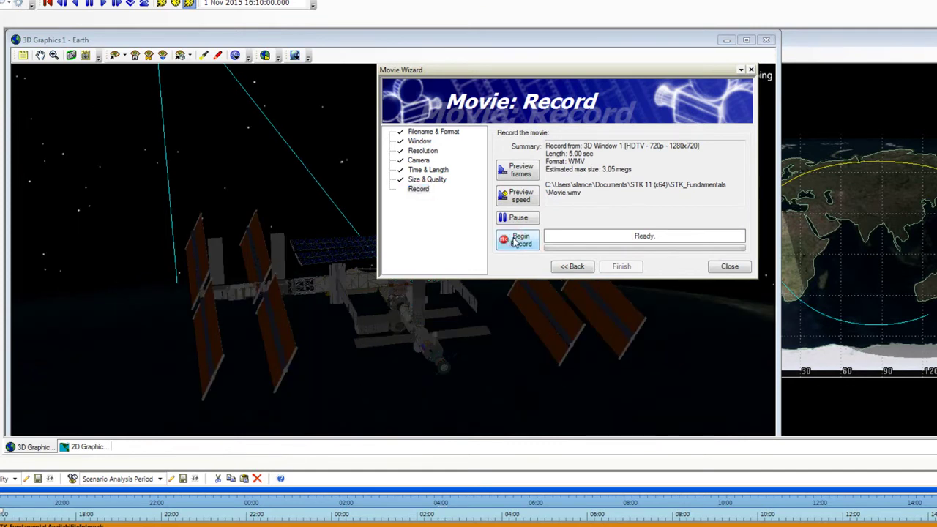
{"action": "left_click", "coordinate": [516, 242]}
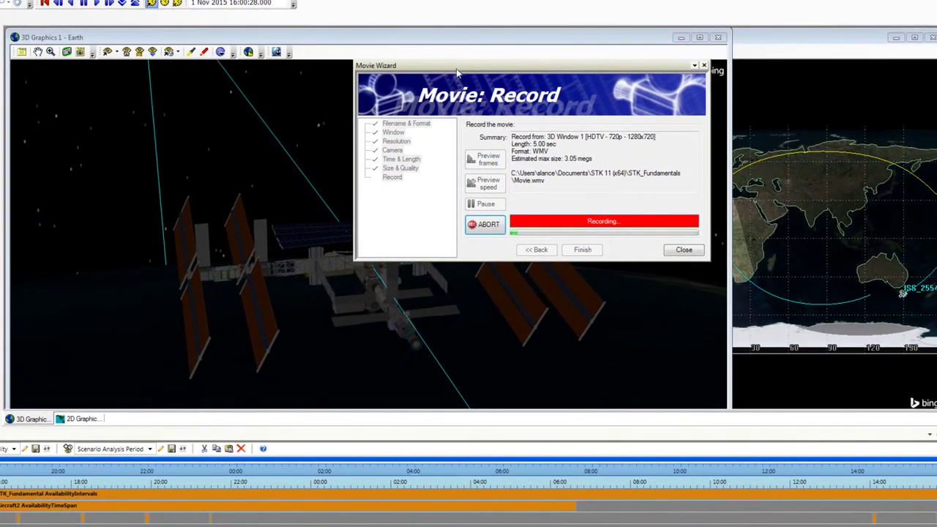
Step: Drag the Movie Wizard aside and wait for recording to finish and the play prompt
{"action": "left_click_drag", "start_coordinate": [463, 68], "coordinate": [661, 100]}
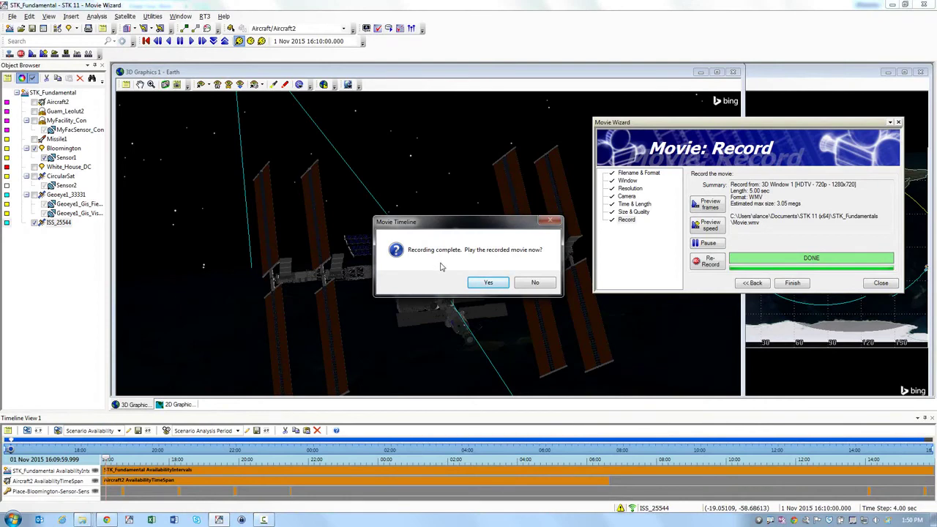
Step: Play the recorded Movie.wmv of the ISS and switch the player to full screen
{"action": "left_click", "coordinate": [487, 283]}
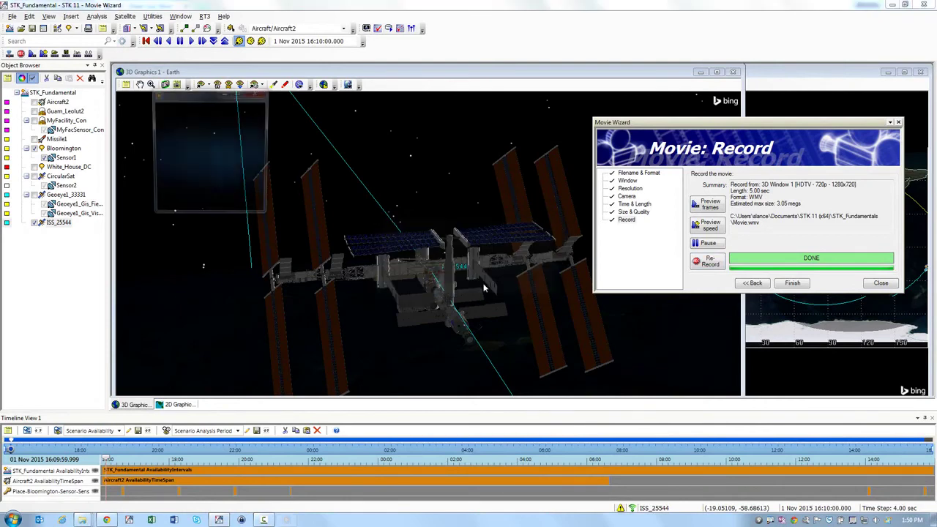
{"action": "double_click", "coordinate": [435, 108]}
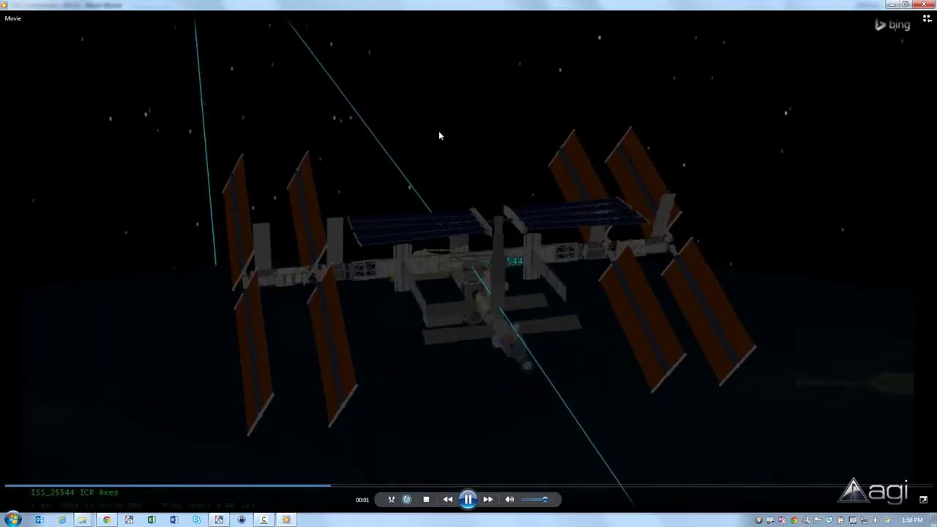